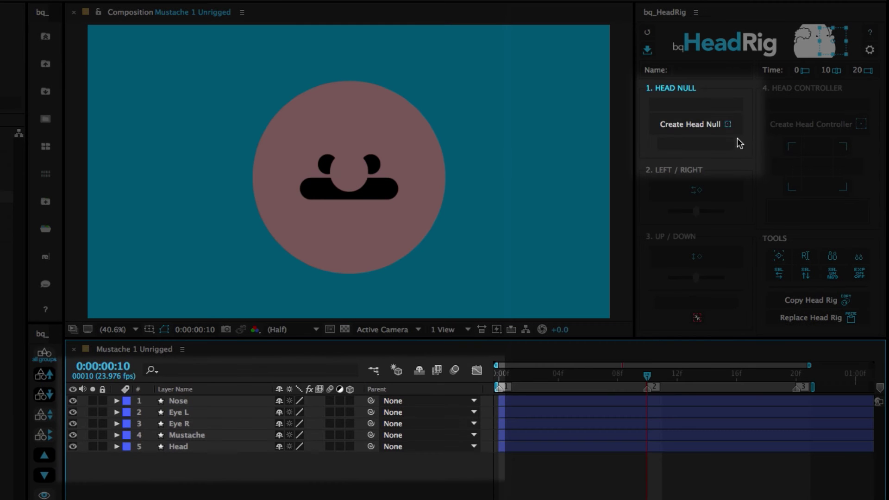
Step: Create a head null and parent the Nose, Eye L, Eye R, Mustache and Head layers to it
left_click(726, 124)
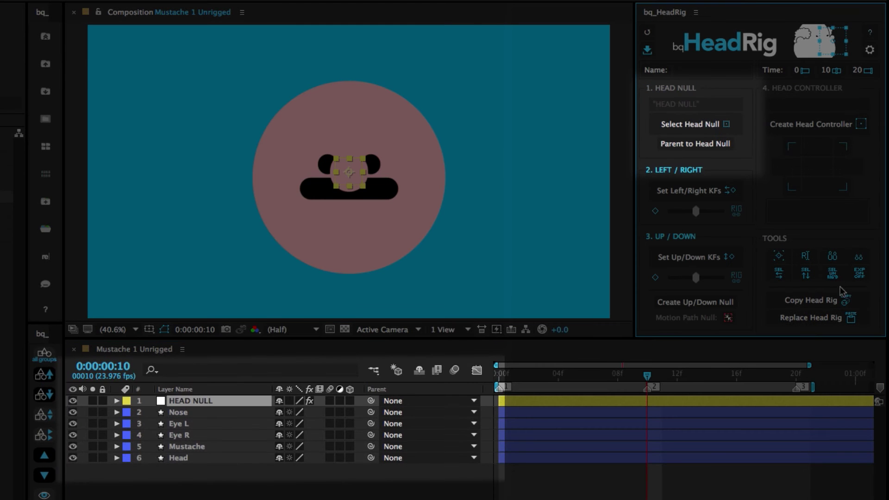
left_click_drag(213, 472, 200, 409)
left_click(689, 146)
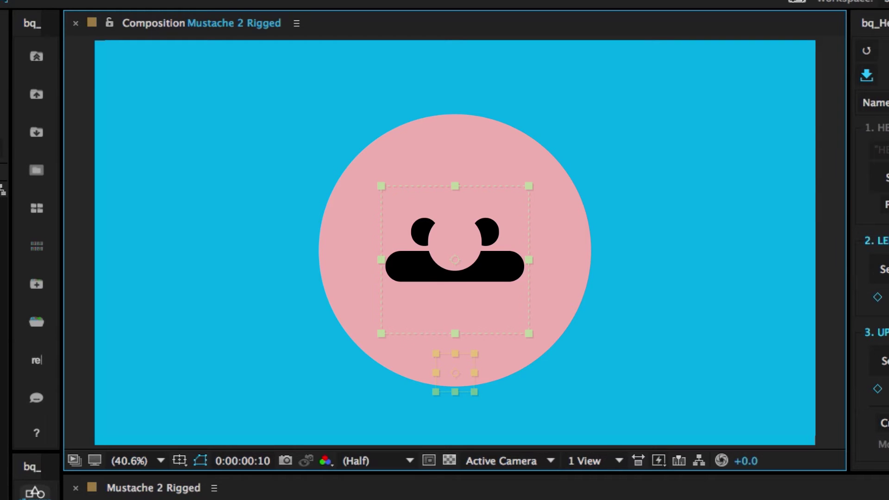
Step: Try moving the head controller in the rigged mustache composition, and undo the move
left_click_drag(455, 259, 377, 233)
key("super+z")
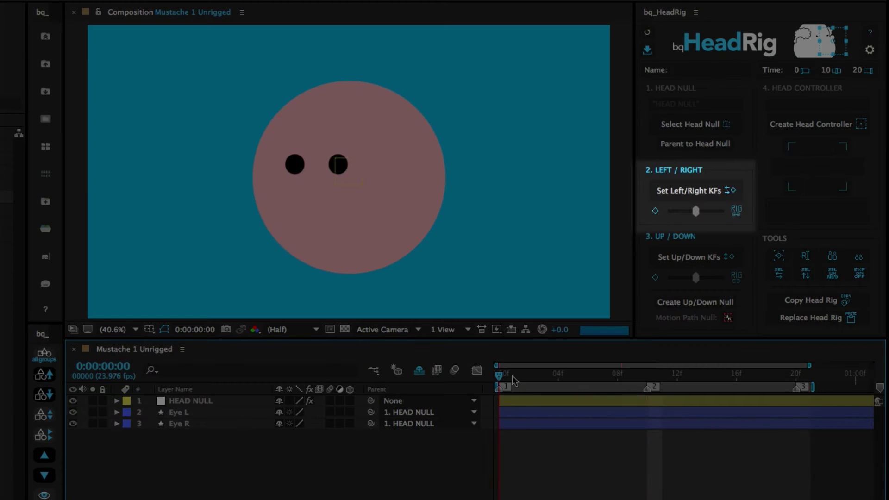
Step: Set and adjust left/right keyframes for the Eye L and Eye R layers, and rig the left/right motion
left_click(693, 191)
left_click_drag(814, 473, 483, 407)
left_click_drag(695, 211, 662, 216)
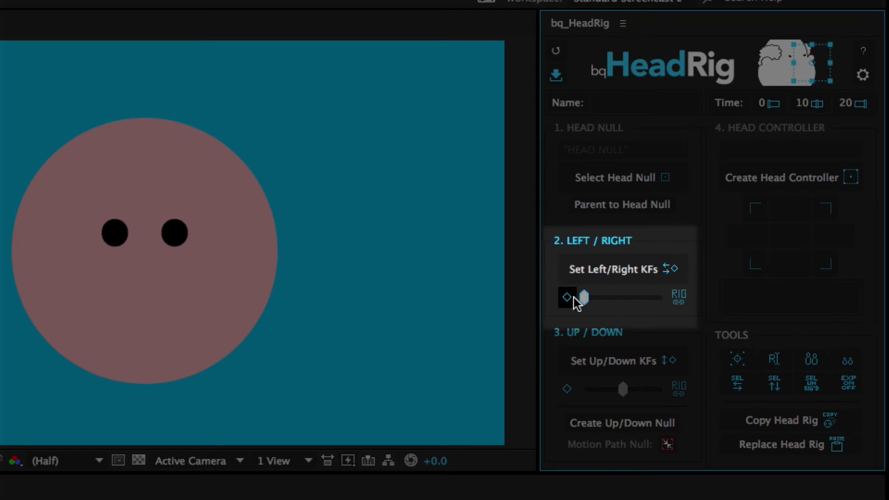
left_click_drag(602, 306, 621, 299)
left_click(567, 299)
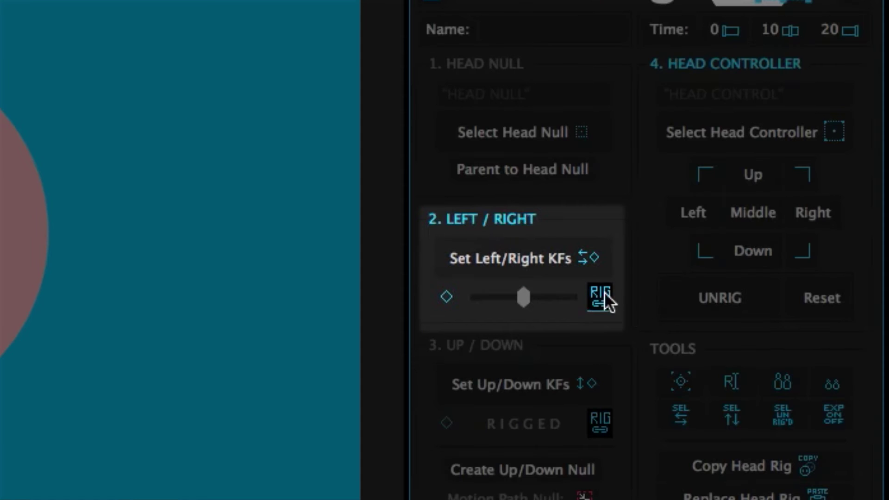
left_click(599, 297)
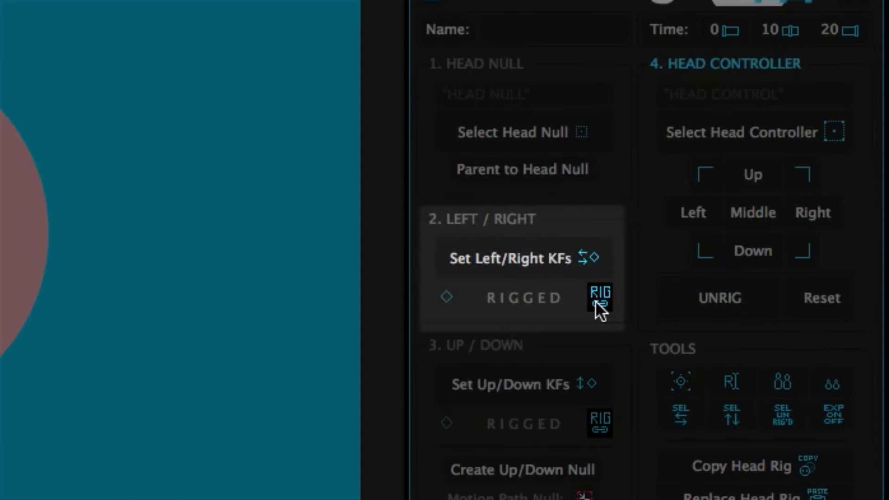
left_click(685, 391)
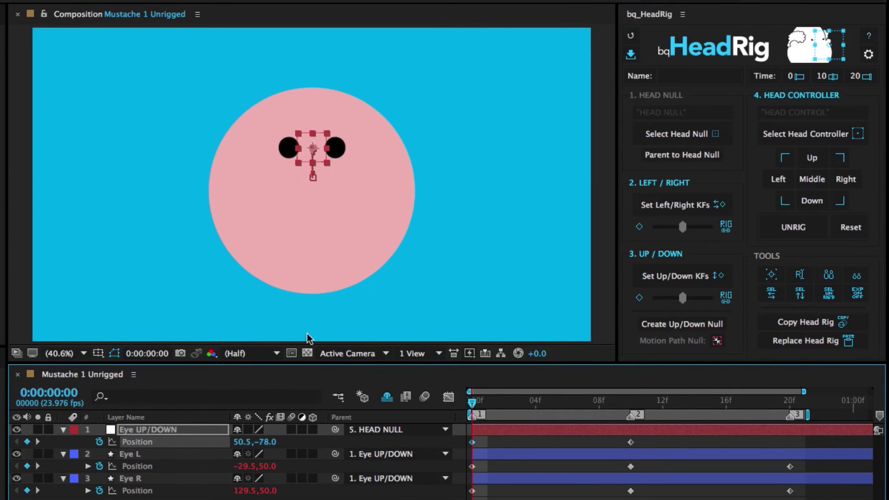
Step: Adjust the eyes' up/down slider and create an Up/Down Null for the head rig
left_click_drag(683, 298, 690, 301)
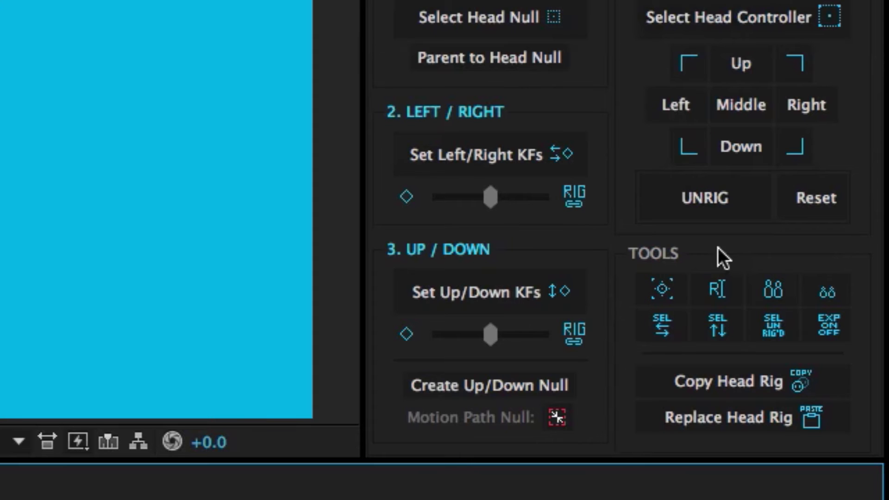
left_click(535, 382)
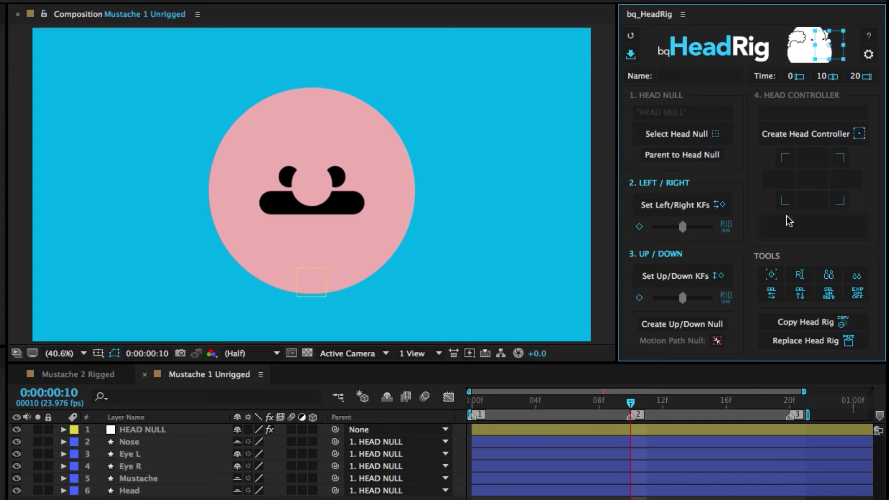
Step: Create a head controller, set its middle, right and up limits, and rig it
left_click(785, 138)
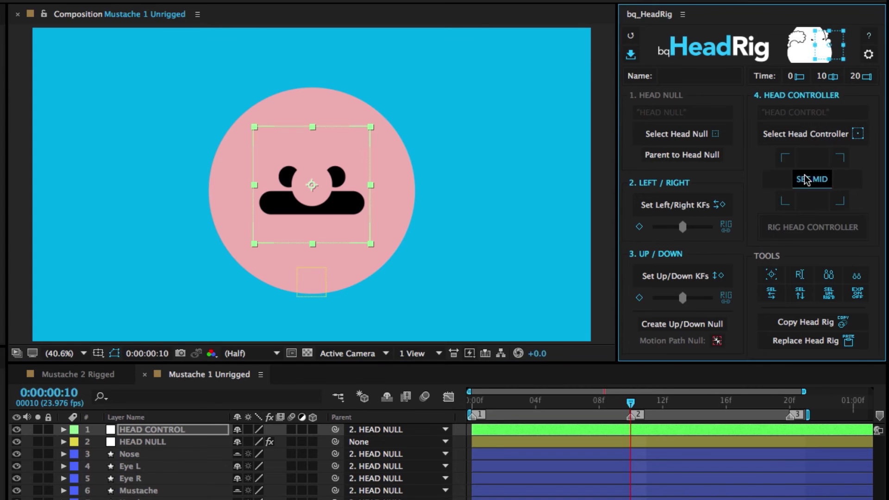
left_click_drag(347, 217, 449, 223)
left_click(842, 179)
left_click_drag(318, 232, 324, 147)
left_click(803, 165)
left_click(808, 227)
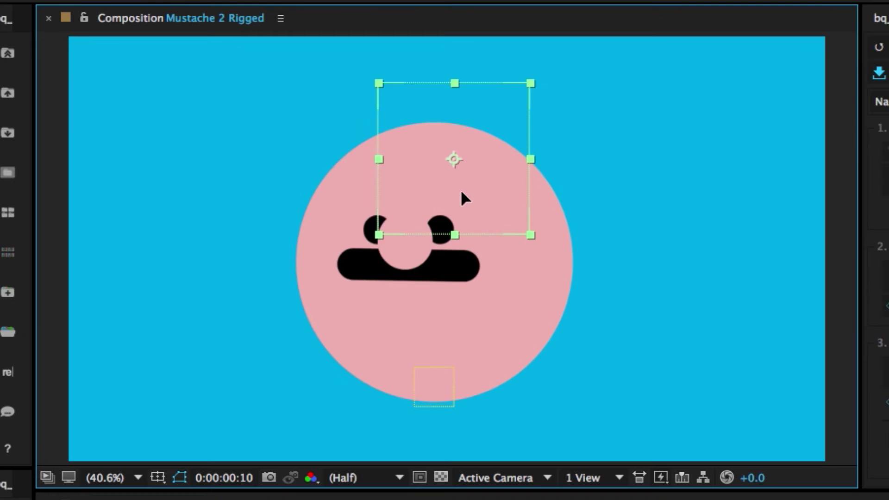
Step: Move the head controller down on the rigged face, and switch the rigging of the left/right and up/down motions
left_click_drag(463, 197, 462, 294)
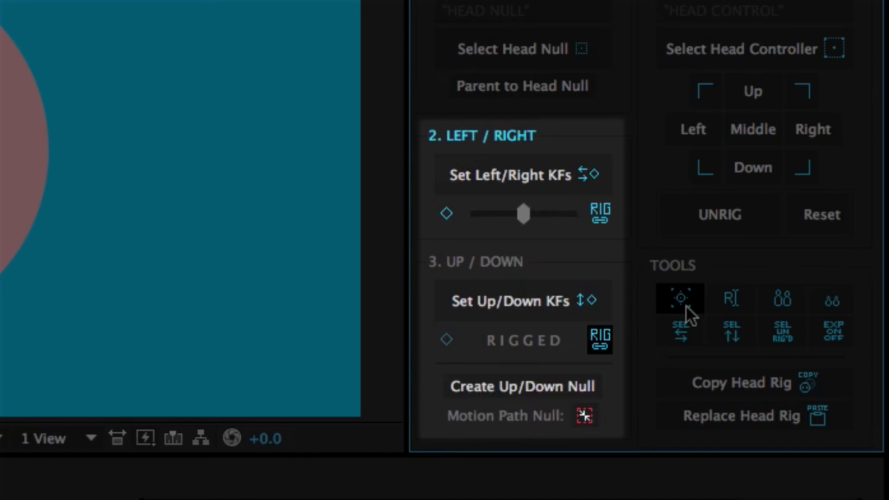
left_click(602, 213)
left_click(601, 340)
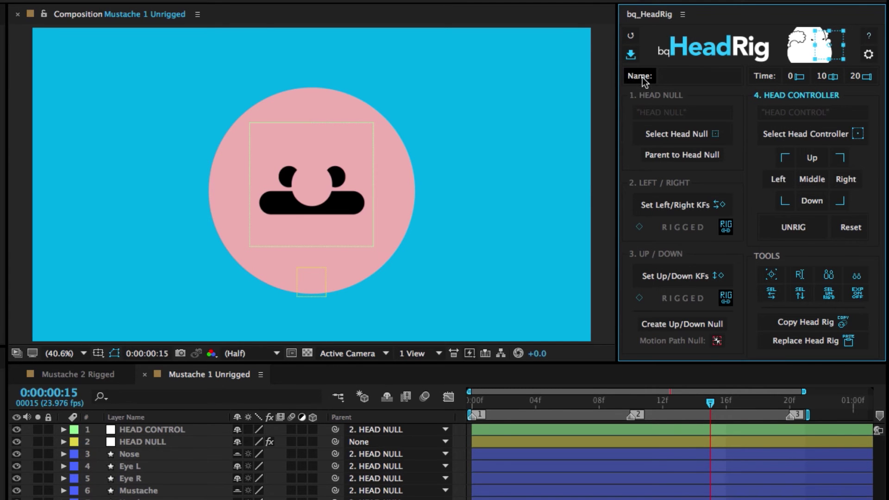
Step: Name the head rig TEST and apply that name to the Nose, Eye L, Eye R, Mustache and Head layers
left_click(642, 80)
type("TEST")
key("Escape")
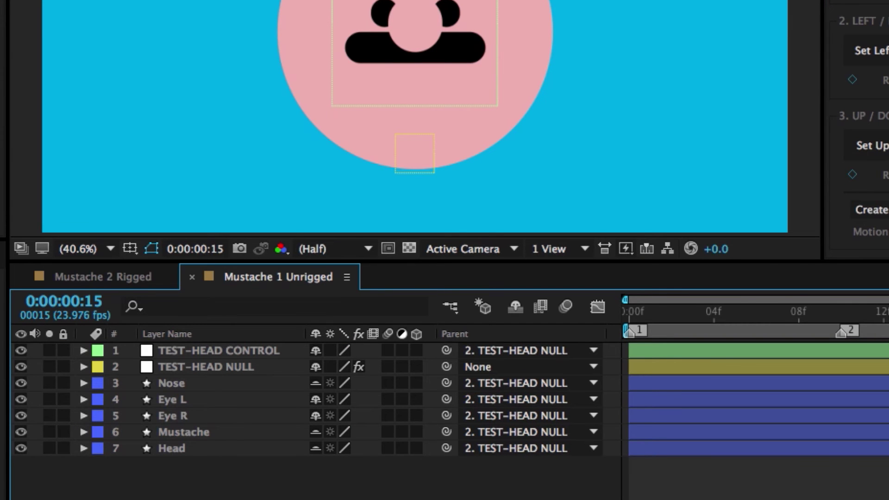
left_click_drag(236, 496, 190, 383)
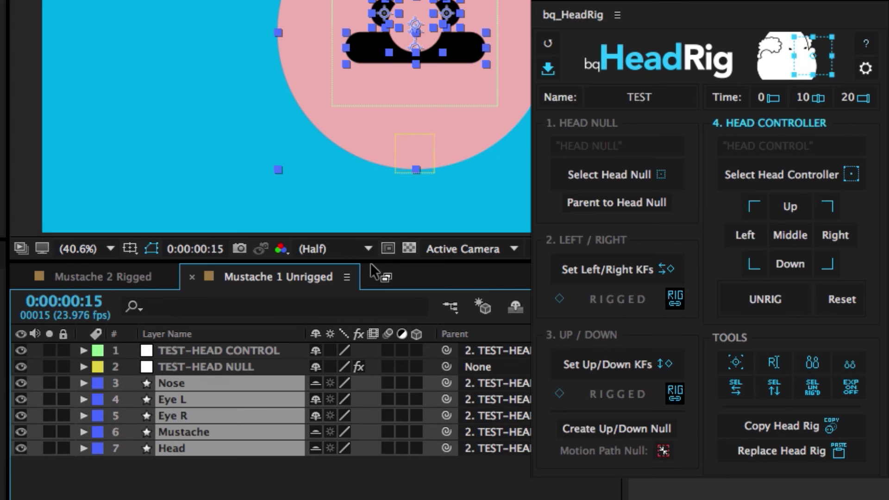
left_click(561, 97)
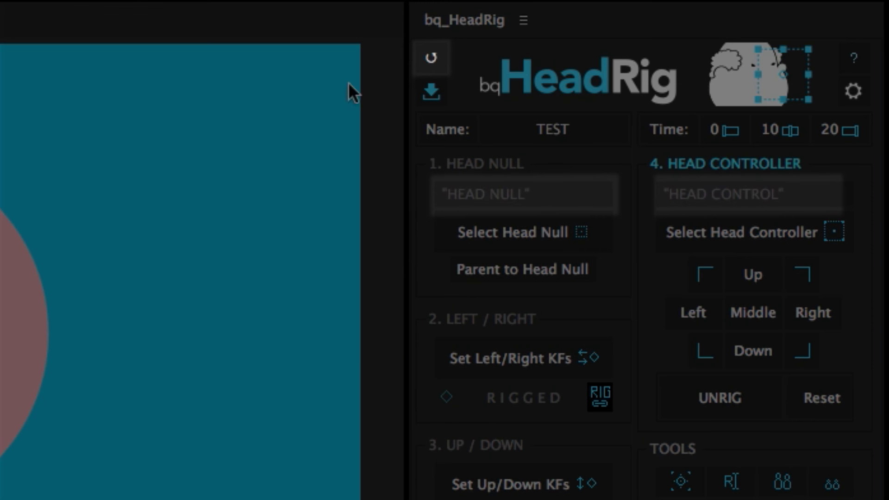
Step: Refresh the panel for the TEST rig, and load the girl character's existing head rig from its head controller
left_click(431, 58)
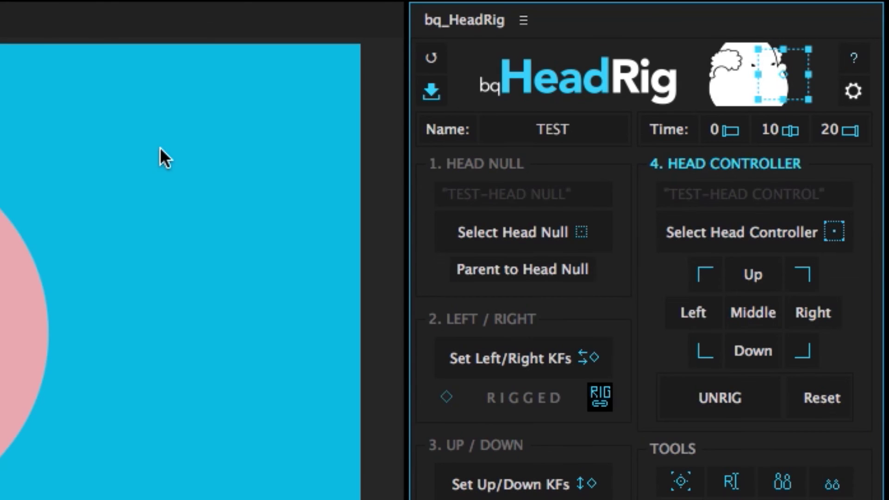
left_click(430, 57)
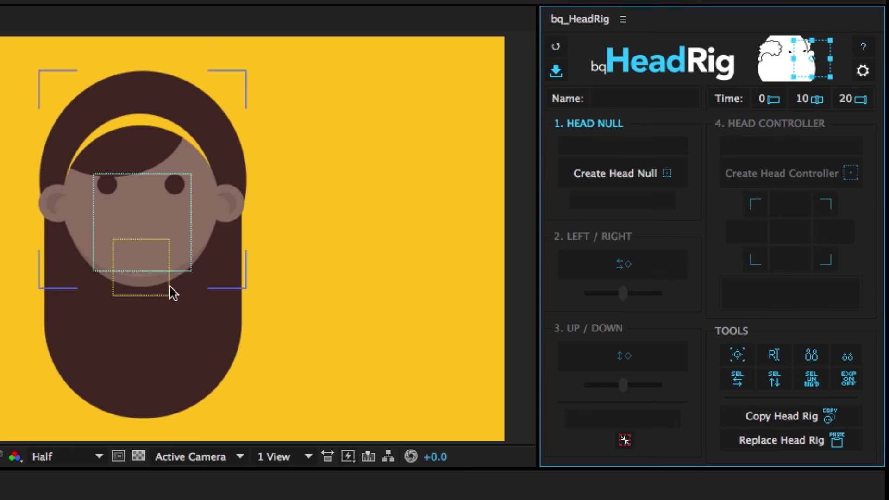
left_click(169, 194)
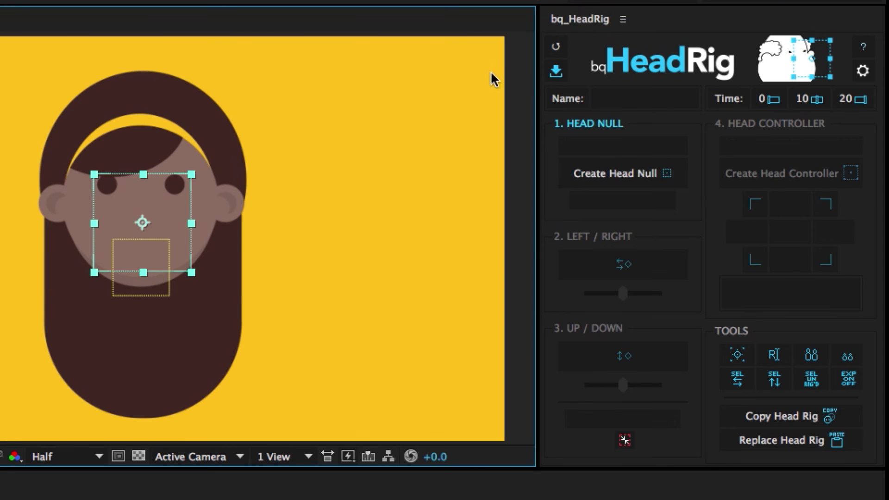
left_click(549, 75)
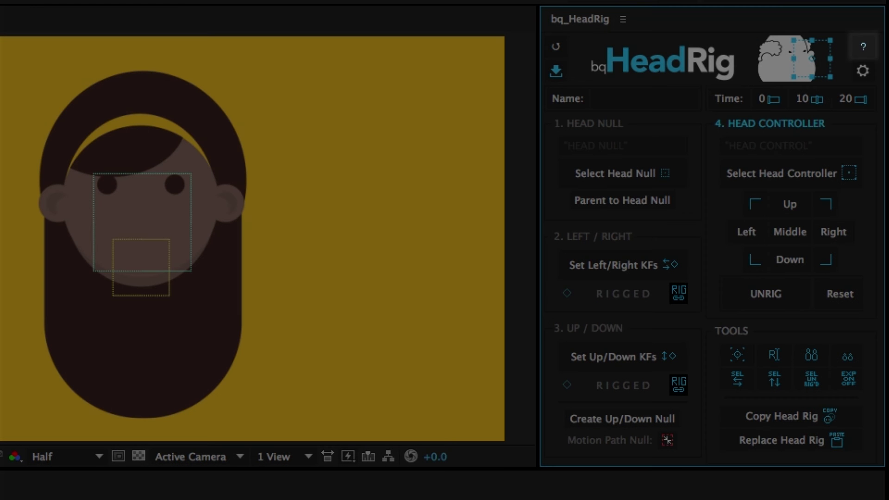
Step: Show the help buttons, read the Head Null help, and hide the help buttons again
left_click(863, 47)
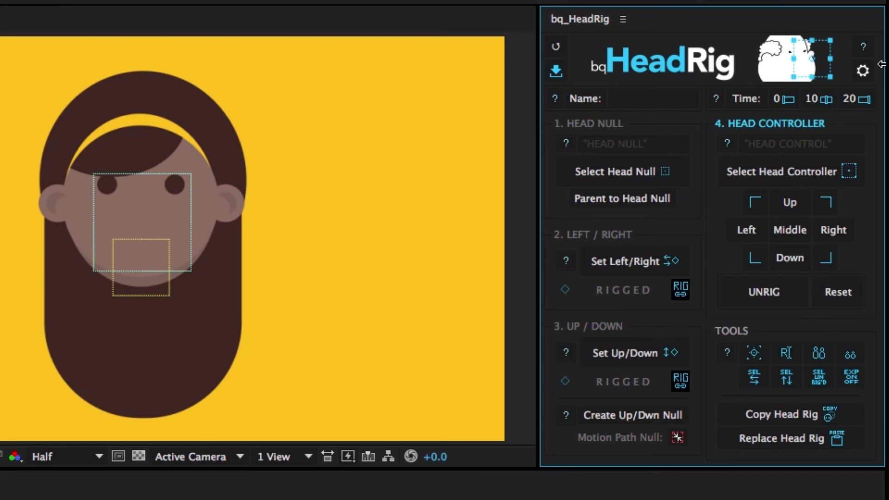
left_click(566, 143)
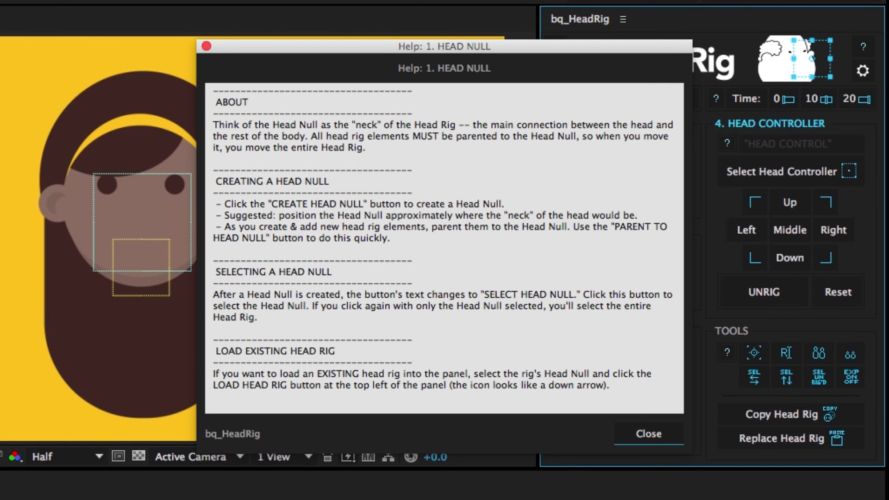
left_click(863, 46)
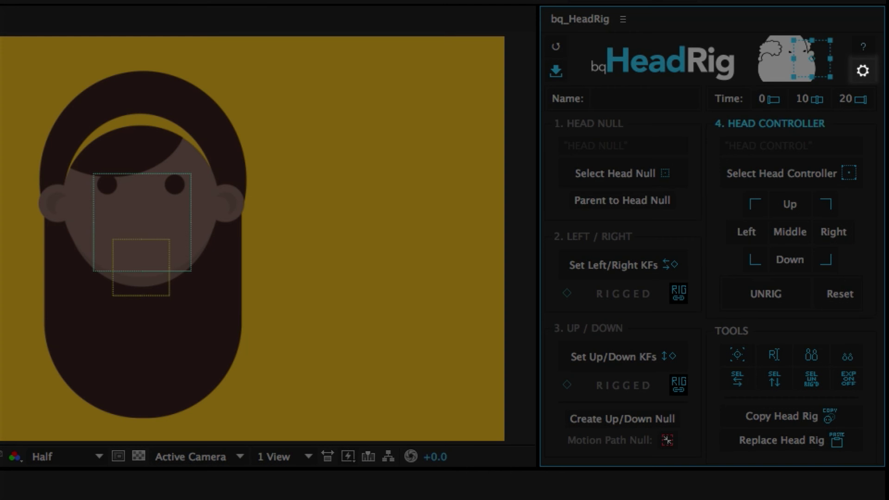
Step: Open the script's settings and examine the Name Delimiter choices and Head Null layer colors, keeping Yellow
left_click(863, 71)
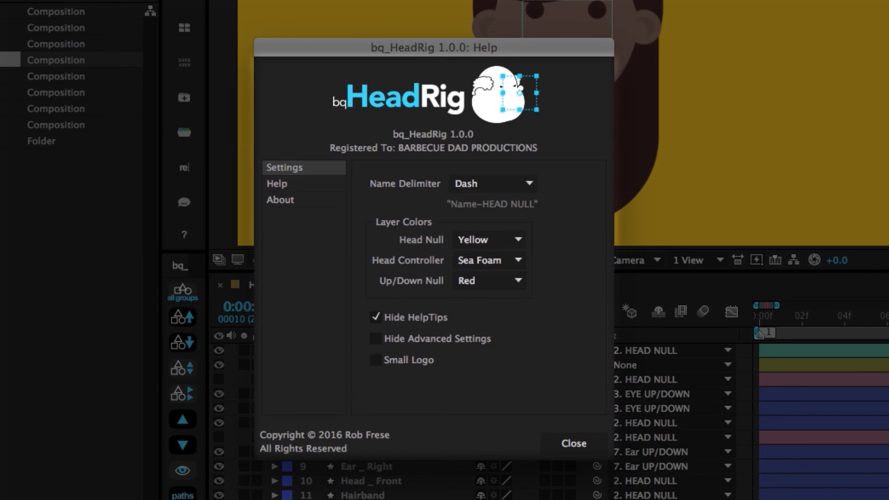
left_click(503, 184)
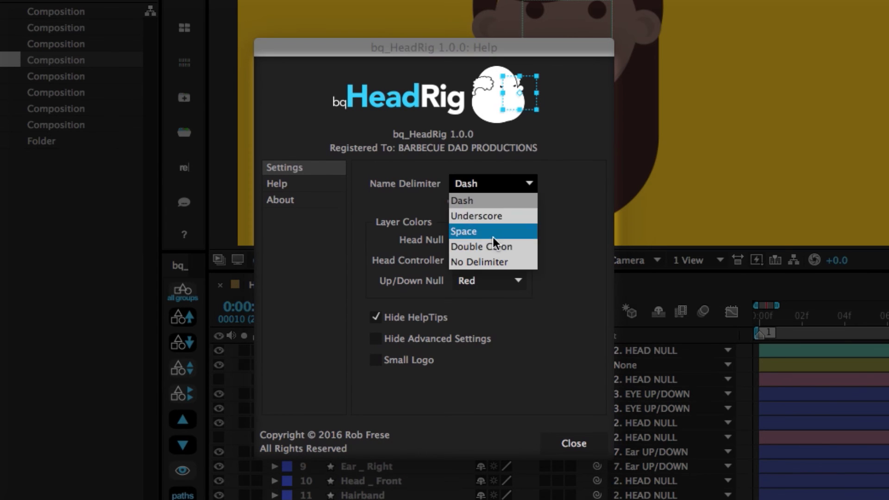
left_click(607, 233)
left_click(511, 241)
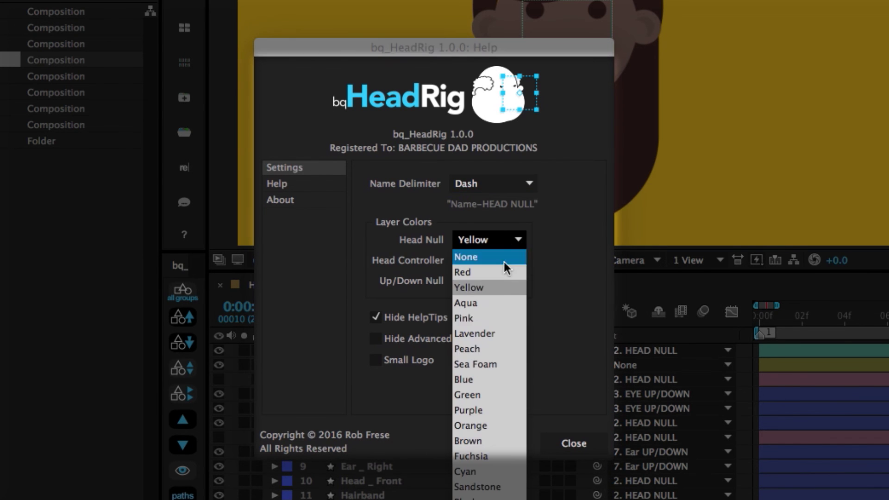
left_click(500, 290)
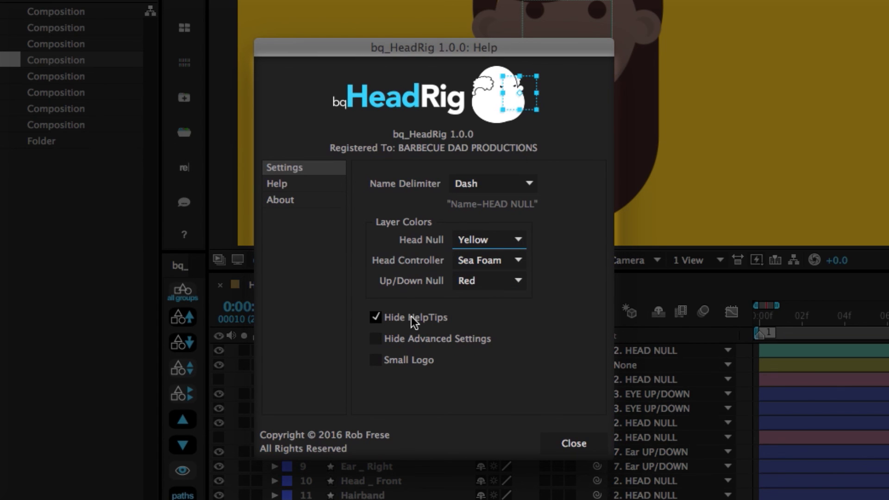
Step: Enable Hide Advanced Settings and Small Logo, and close the settings
left_click(415, 339)
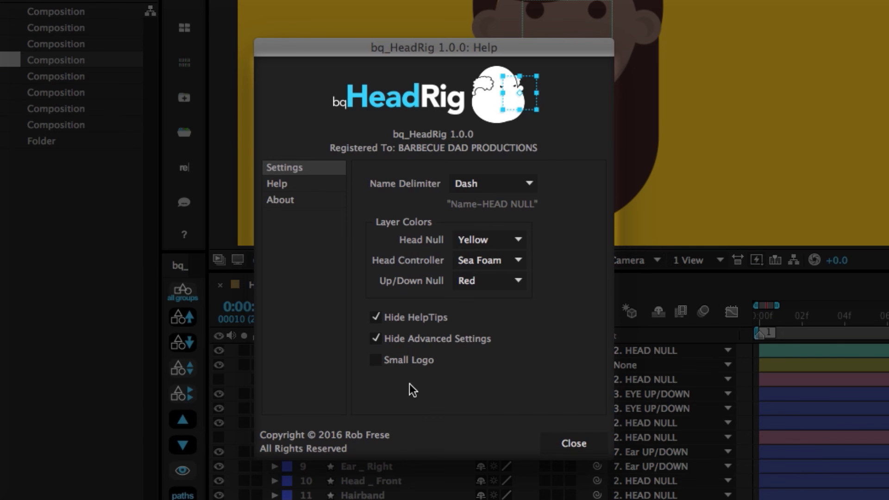
left_click(406, 364)
left_click(576, 447)
Step: Look through the Help and About pages of the script's settings window
left_click(284, 184)
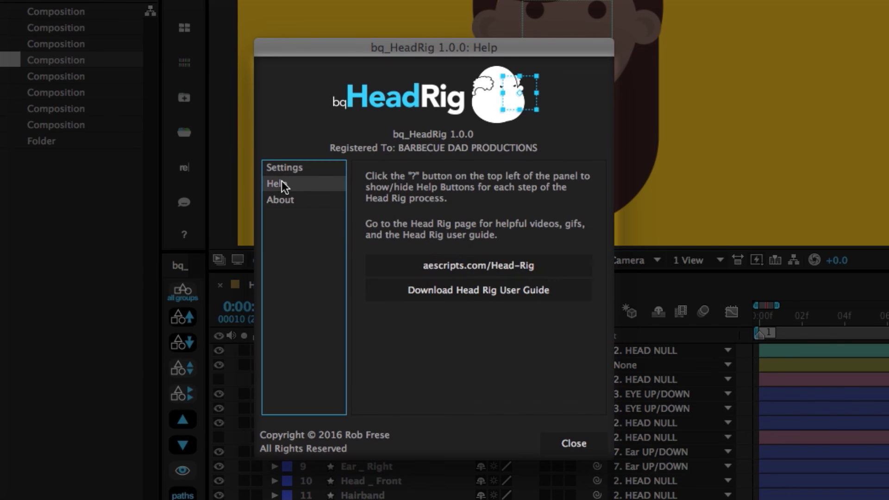
left_click(295, 201)
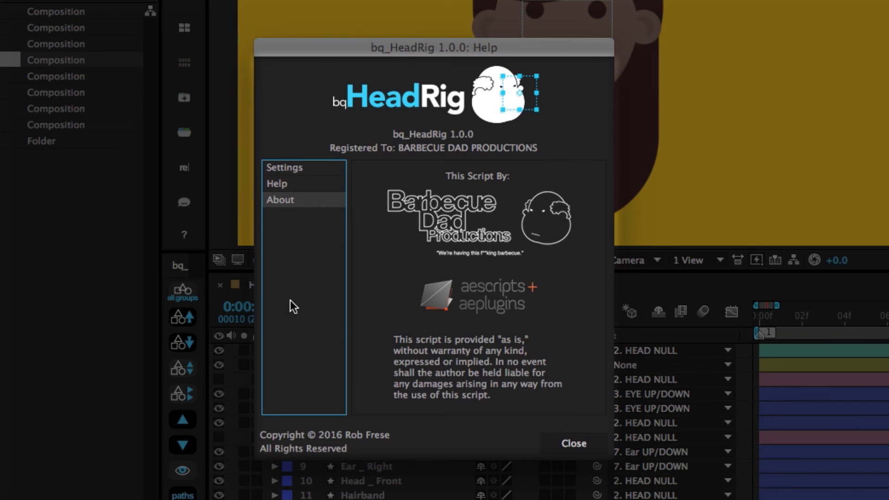